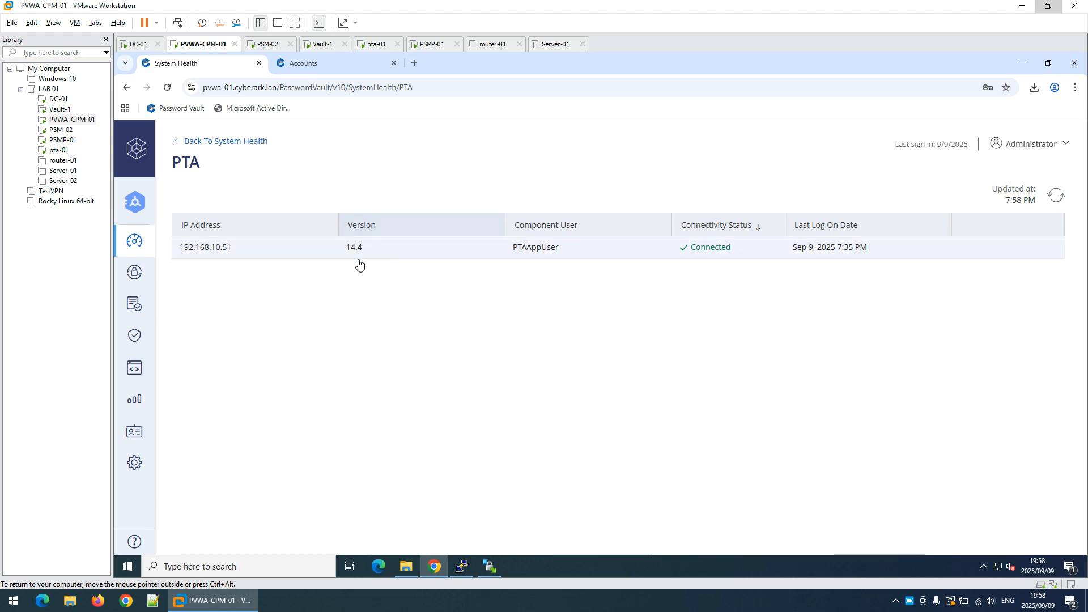
Switch to the PuTTY session on pta-01, change to the PTA-Upgrade-Rls-v14.6 directory and list its contents with ls -lsh
click(469, 574)
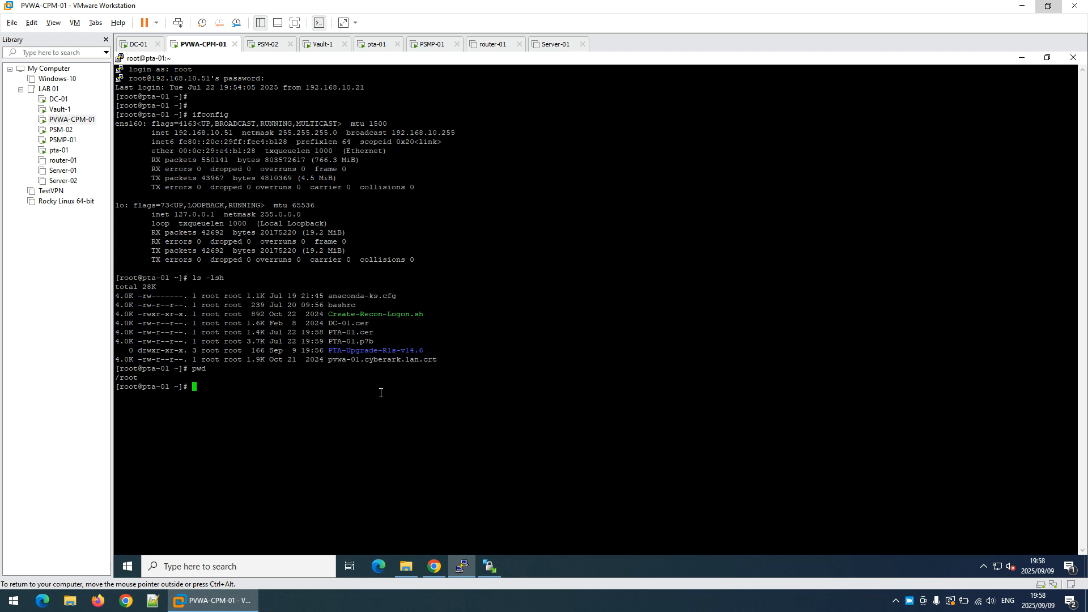
key(Return)
key(Return)
text(cd PTA-)
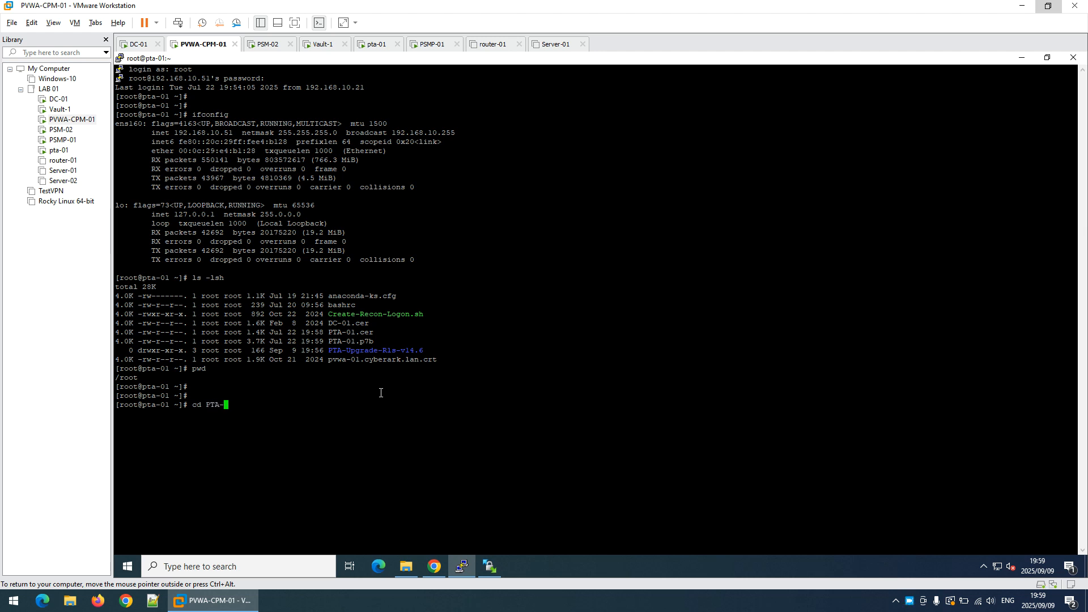
text(U)
key(Tab)
key(Return)
text(ls -lsh)
key(Return)
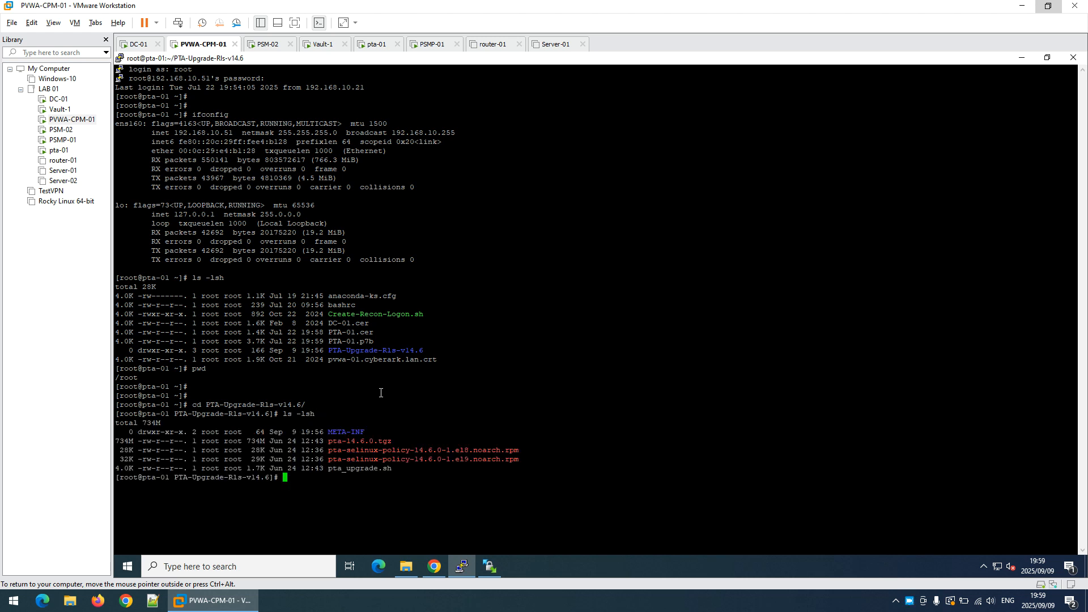
Set the permissions of pta_upgrade.sh to 755 with chmod and list the directory with ls -lsh to check them
text(chmod 755 pta_)
key(Tab)
key(Return)
text(ls -lsh)
key(Return)
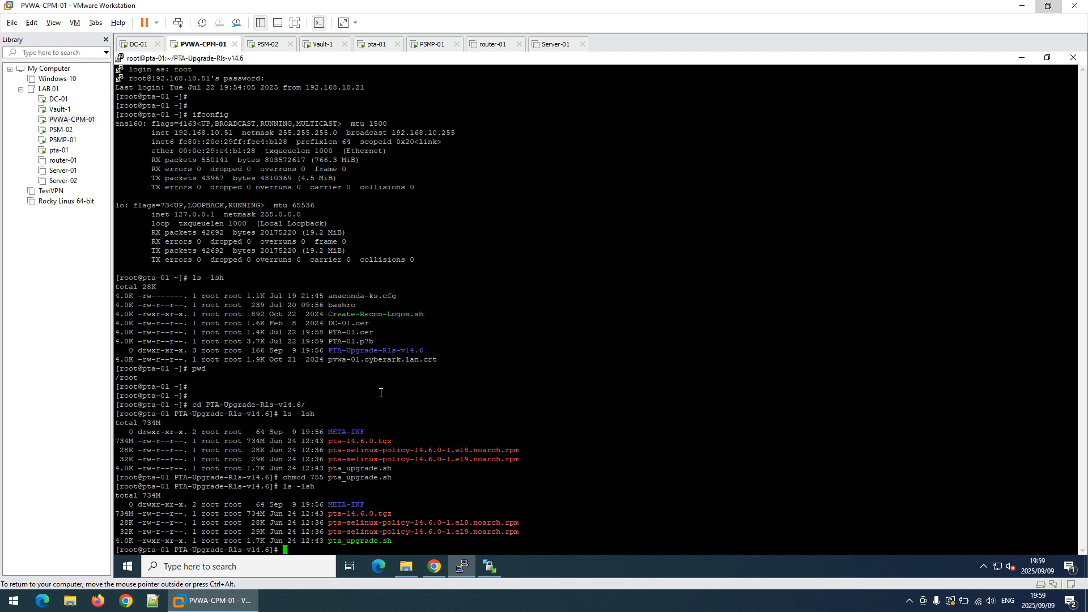
Run ./pta_upgrade.sh, answer y to continue with the PTA upgrade, and proceed past the important note on third-party packages
text(.\)
key(BackSpace)
text(/pta_)
key(Tab)
key(Return)
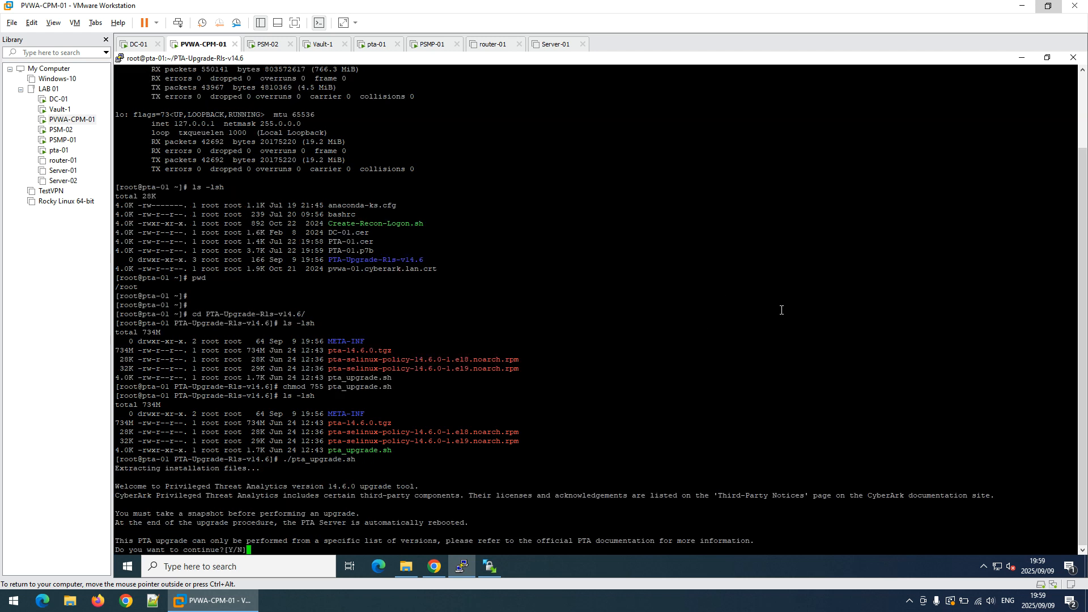
text(y)
key(Return)
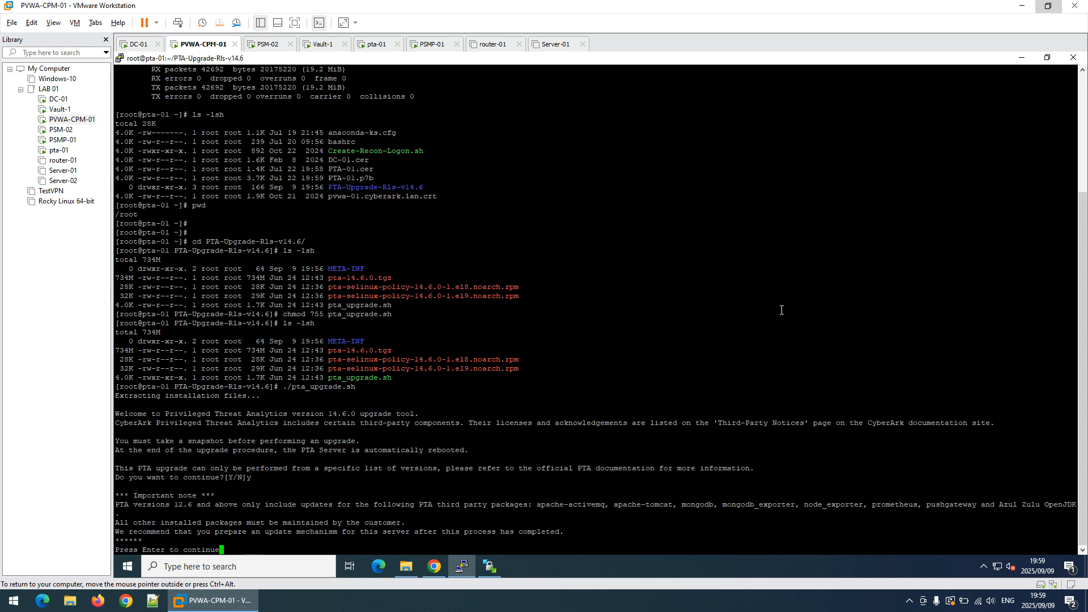
key(Return)
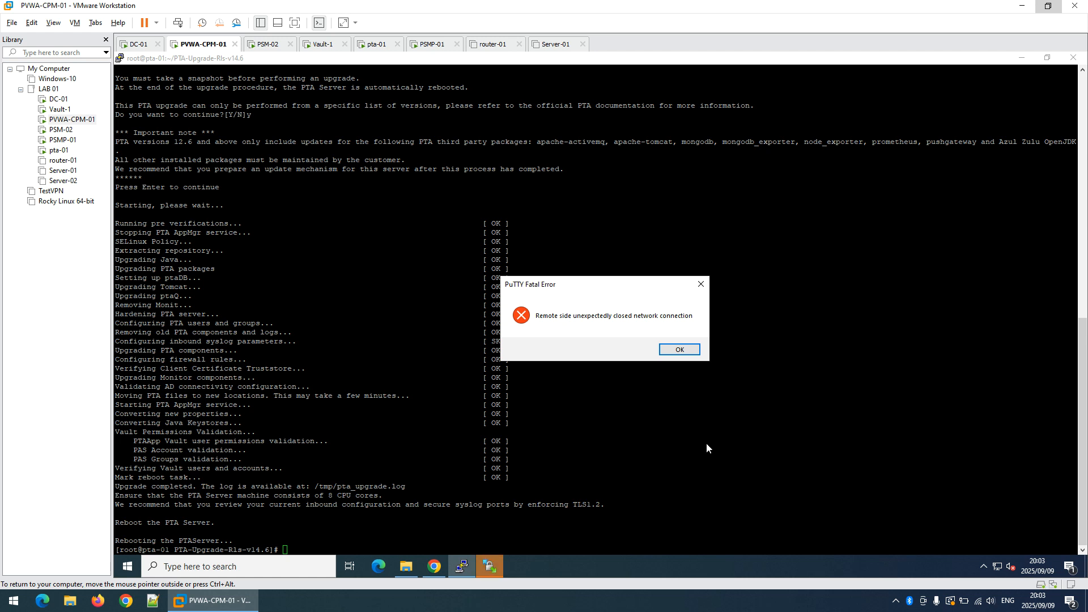
Dismiss the PuTTY connection error, cancel the WinSCP reconnection to the PTA server and close WinSCP
click(679, 349)
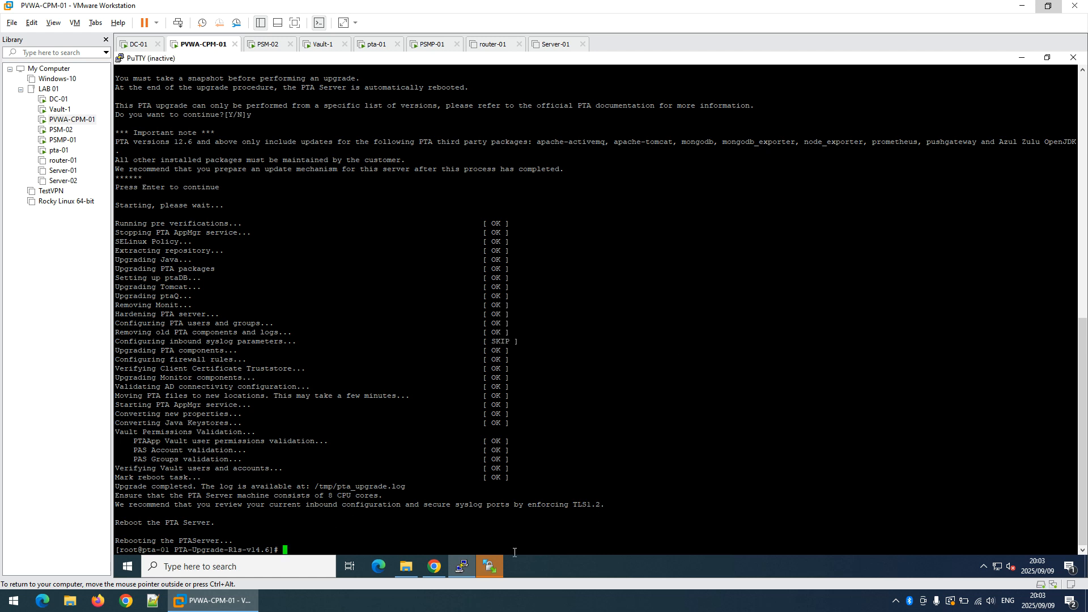
click(490, 566)
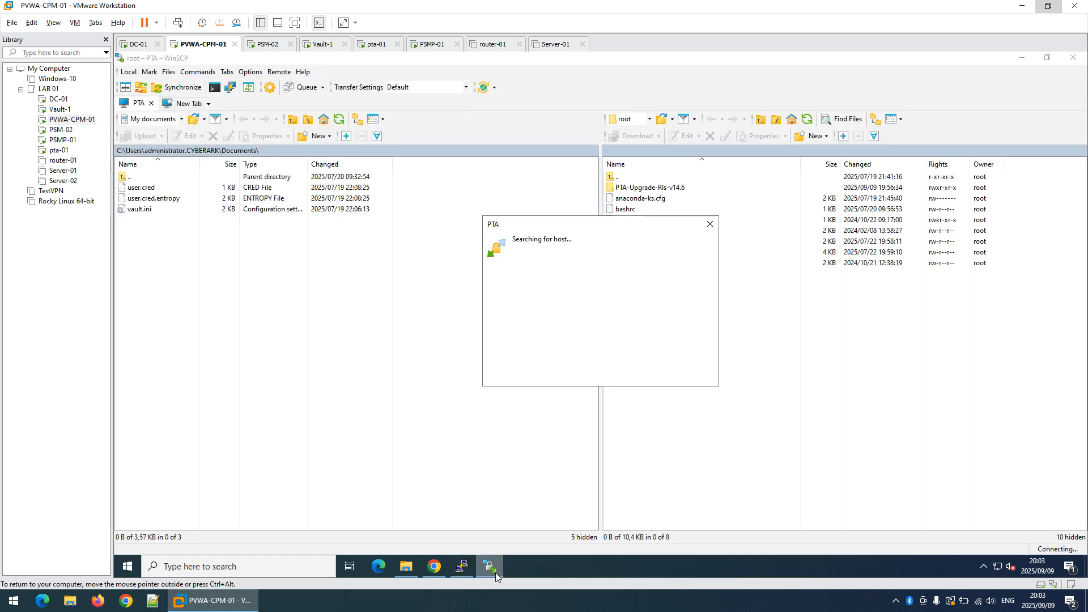
click(709, 220)
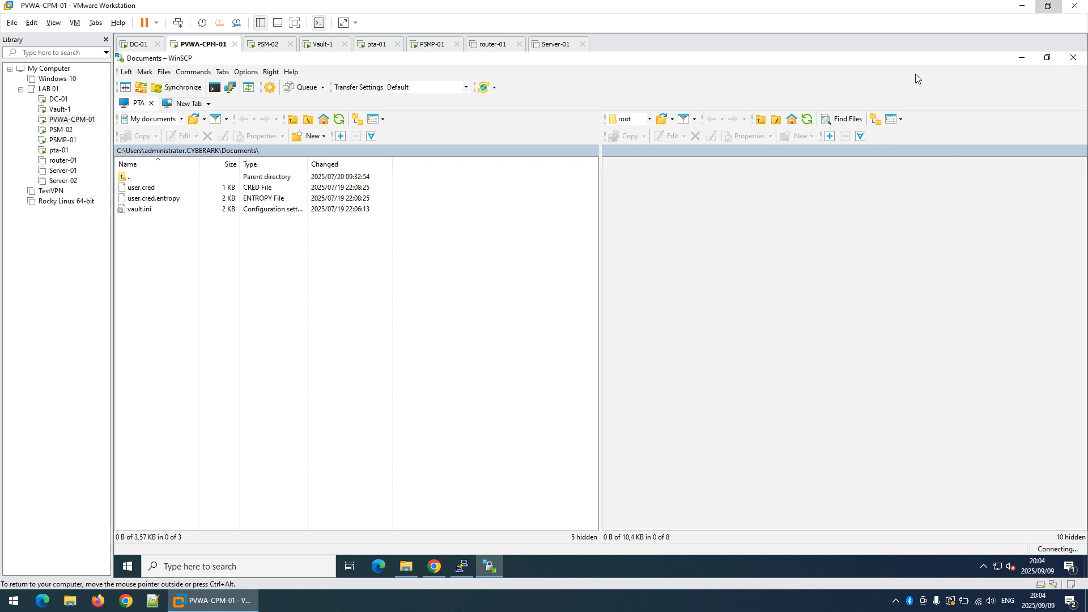
click(762, 205)
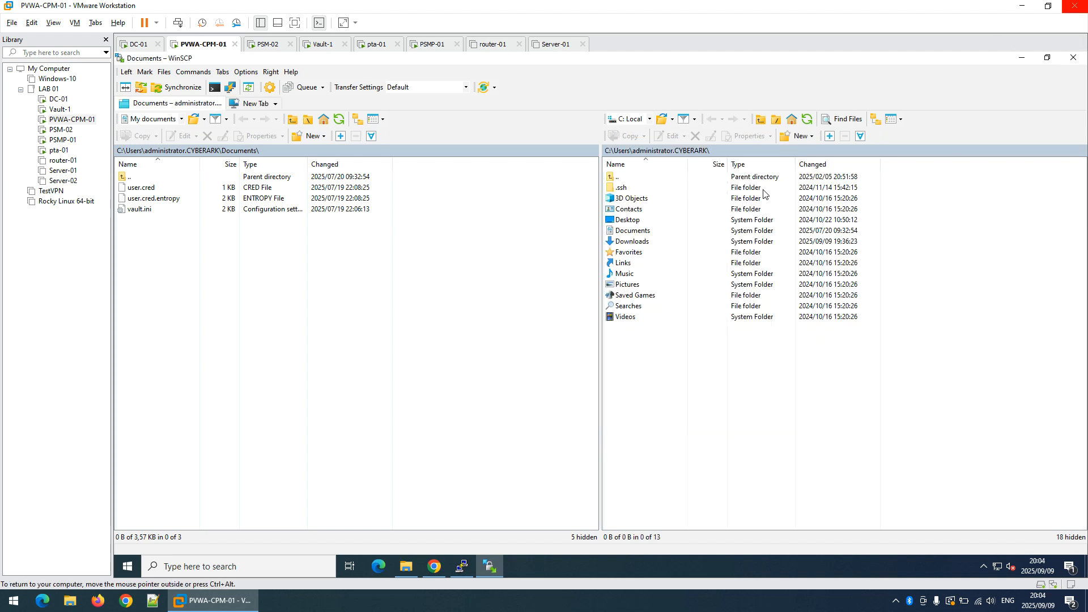
click(1074, 57)
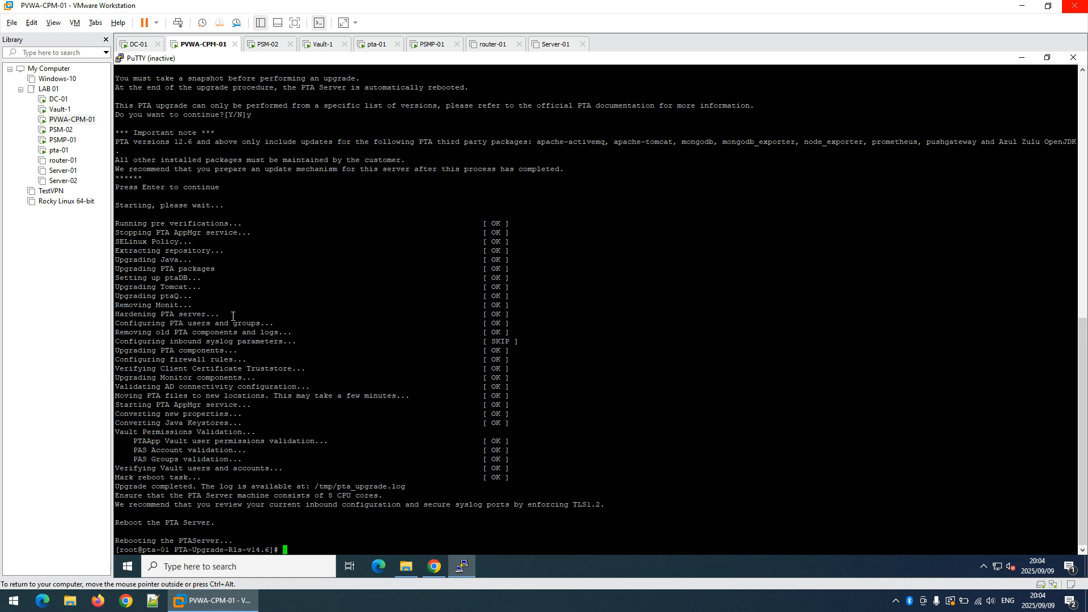
Check the reboot on the pta-01 console, return to the PVWA-CPM-01 machine and close the inactive PuTTY window
click(63, 152)
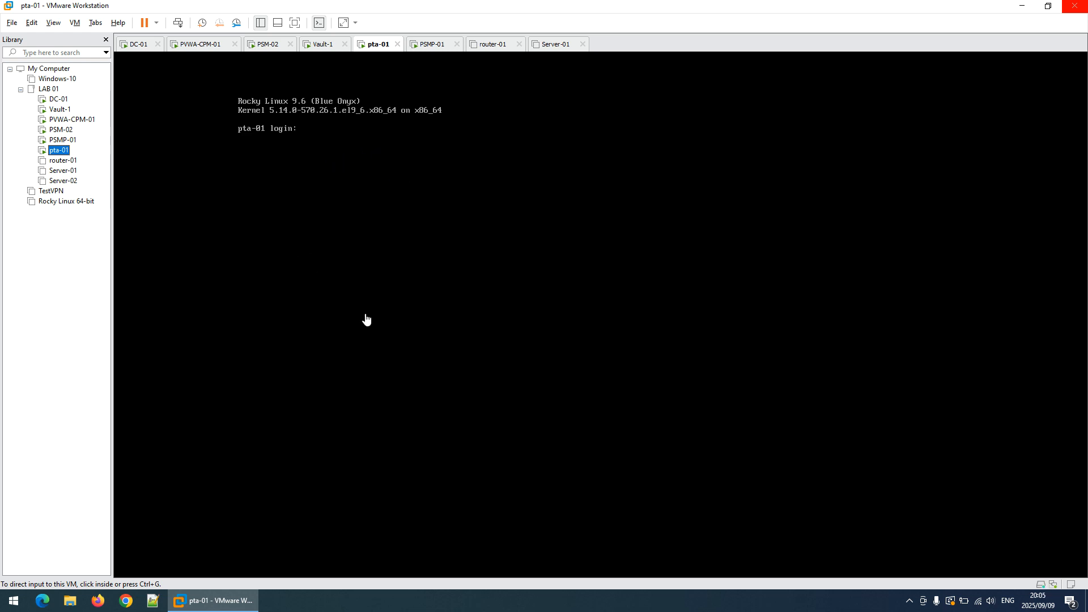
click(79, 119)
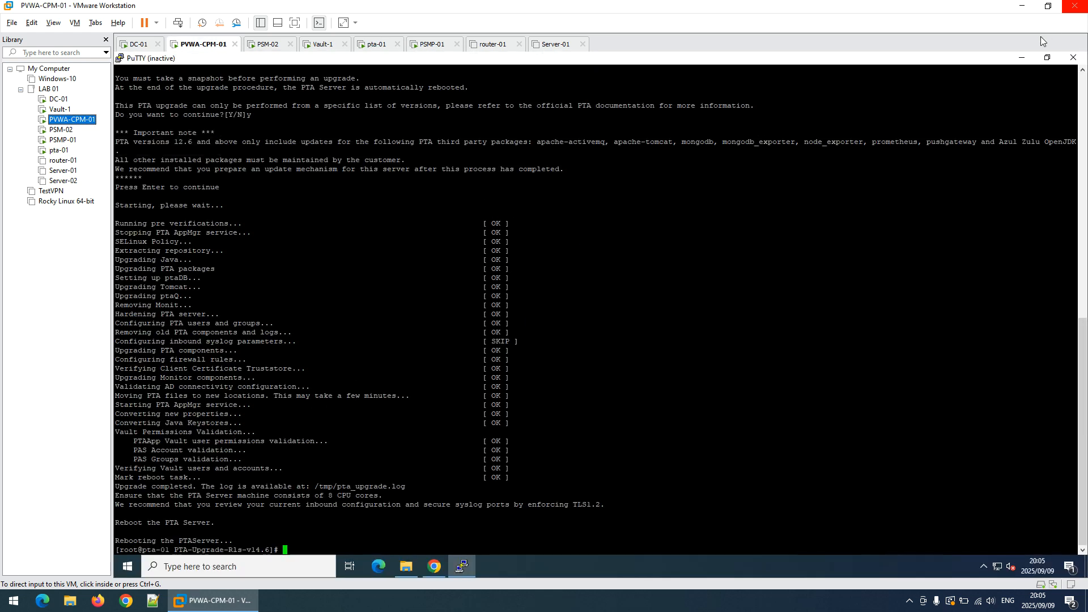
click(1071, 61)
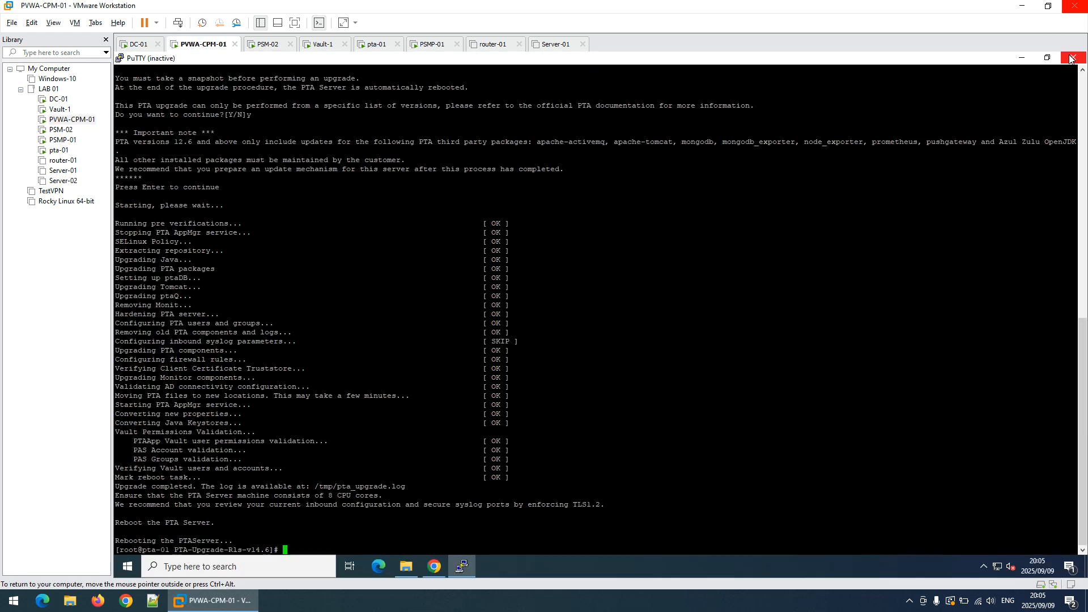
click(1071, 61)
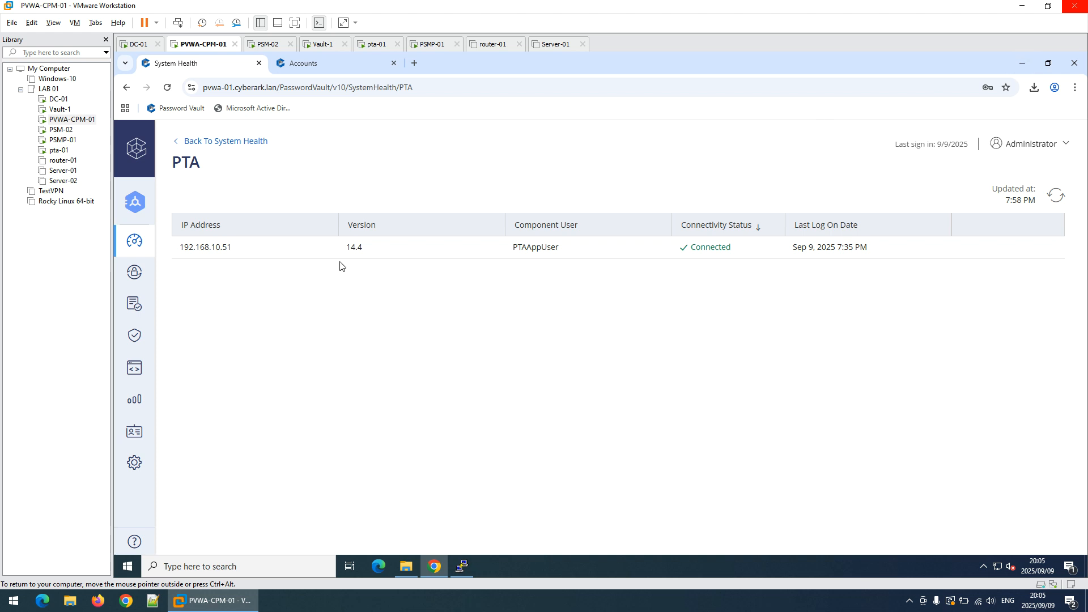
Check the PTA component in System Health and the PTA service startup on the pta-01 console
click(140, 243)
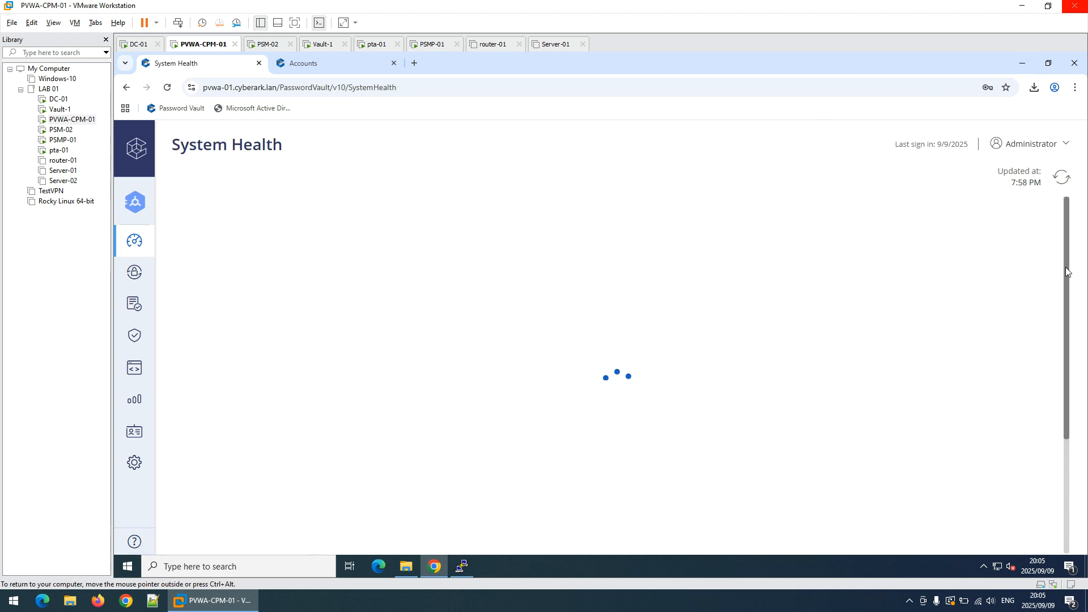
scroll(783, 499, down, 1)
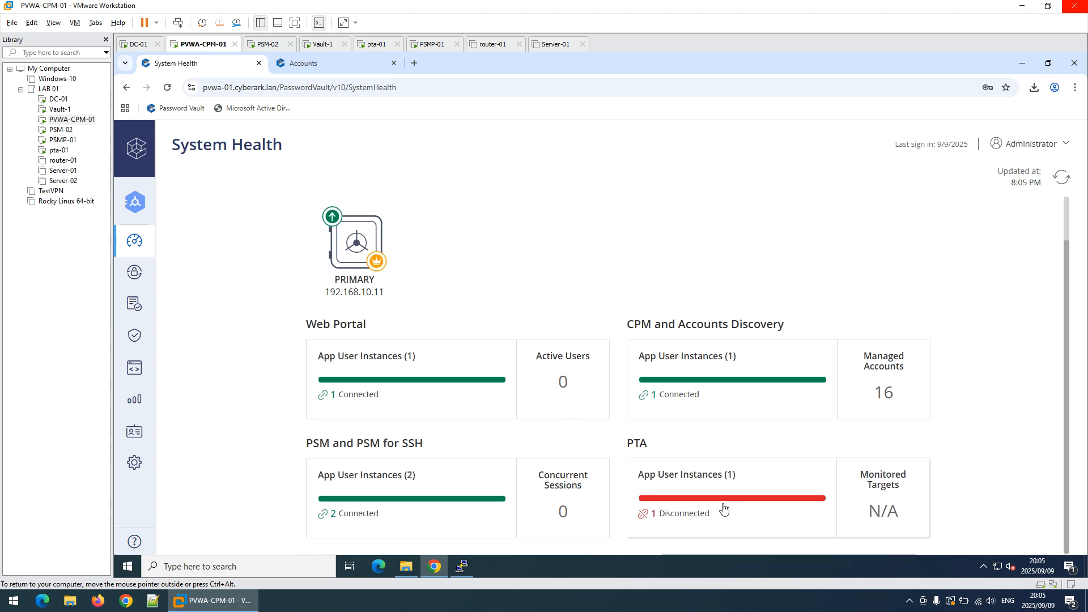
click(59, 151)
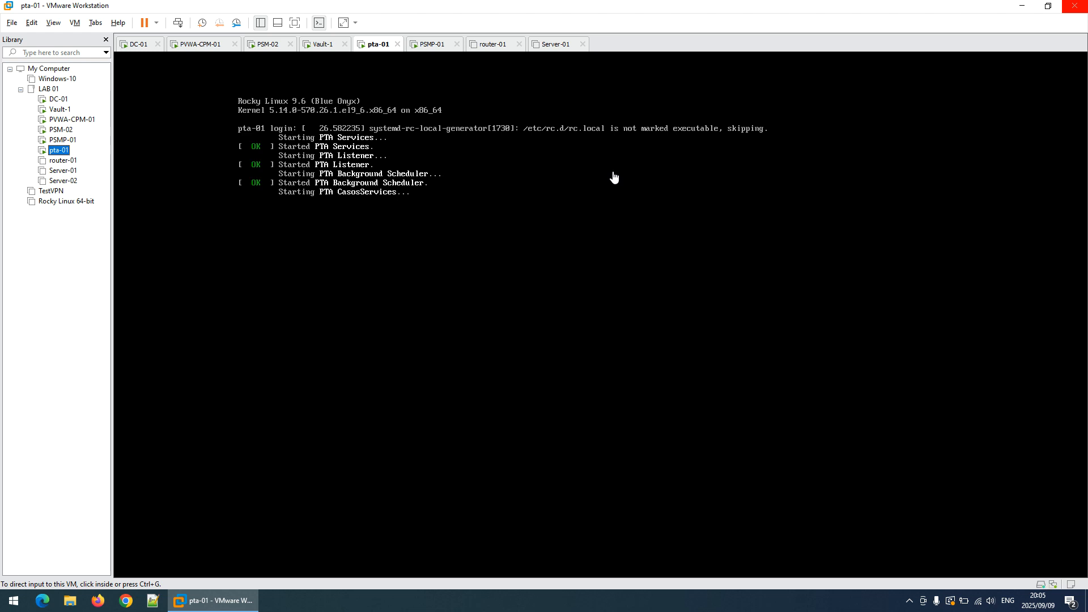
click(71, 119)
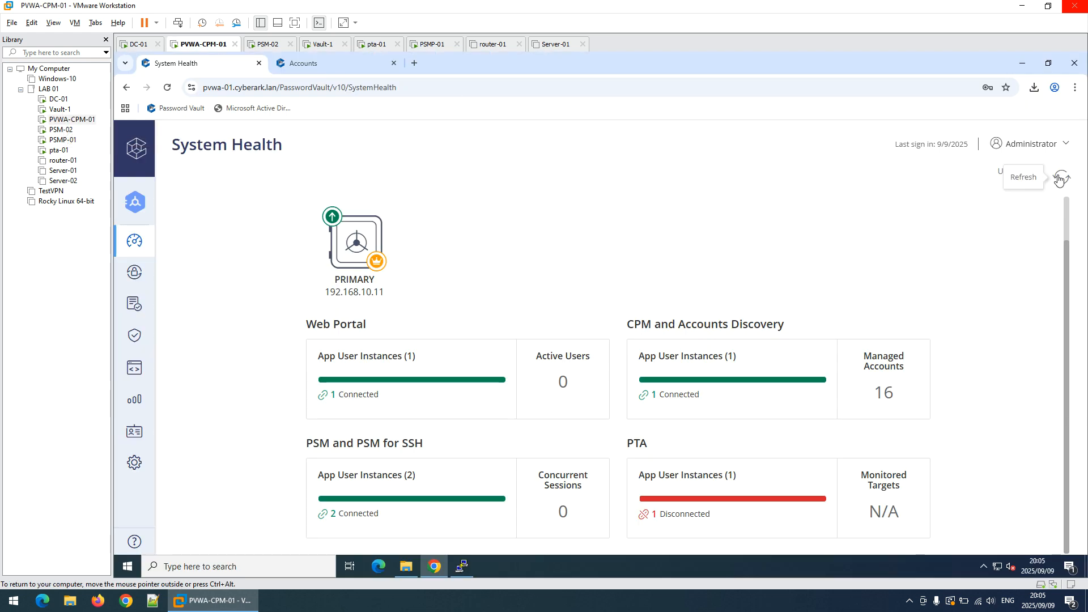
Refresh the System Health data and check the service startup on the pta-01 console again
click(1060, 179)
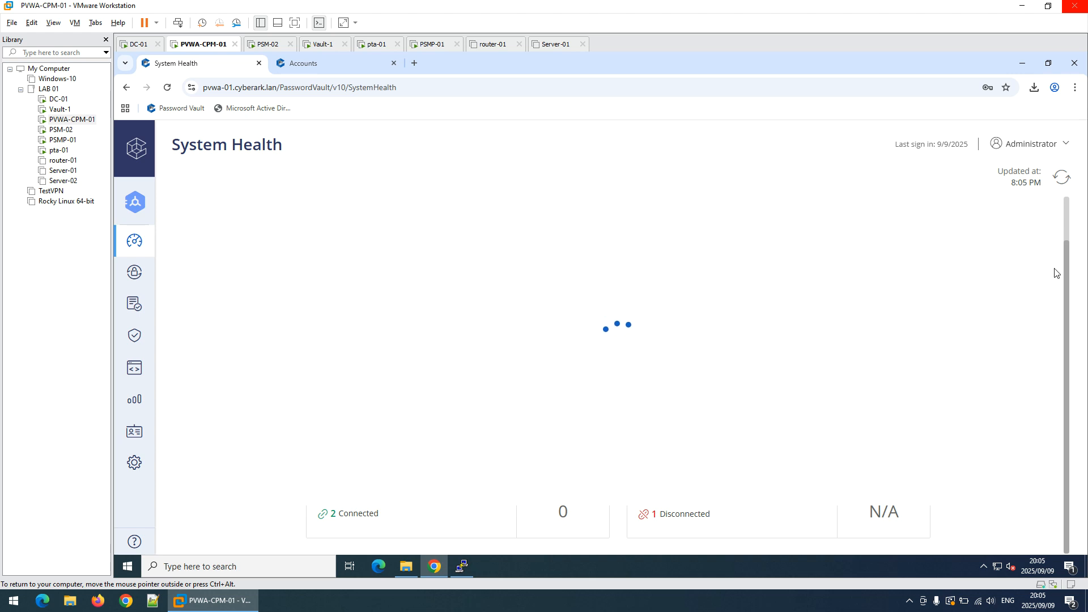
click(53, 150)
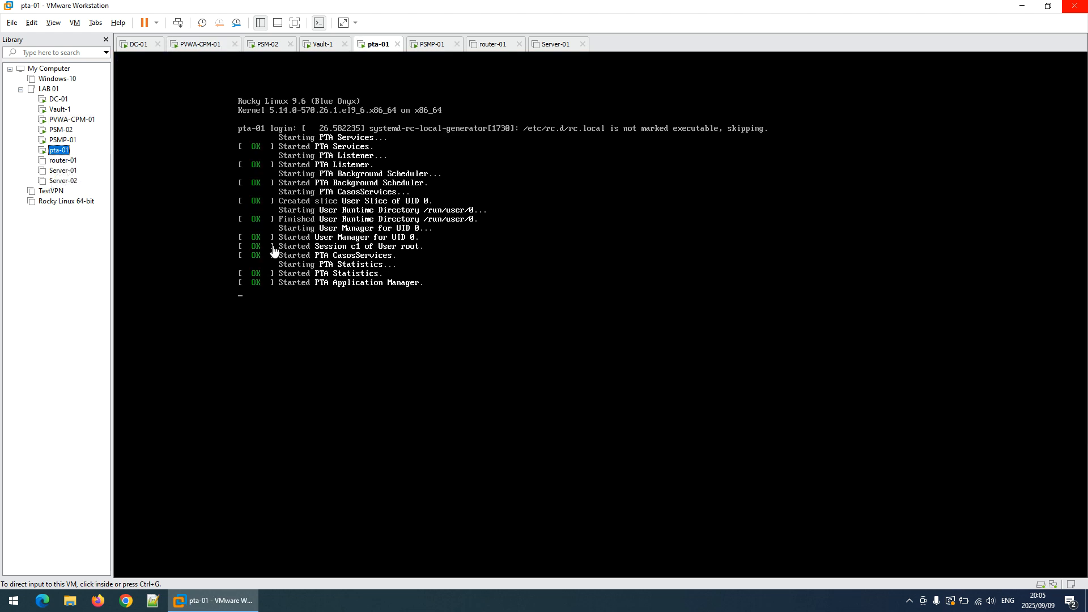
click(64, 121)
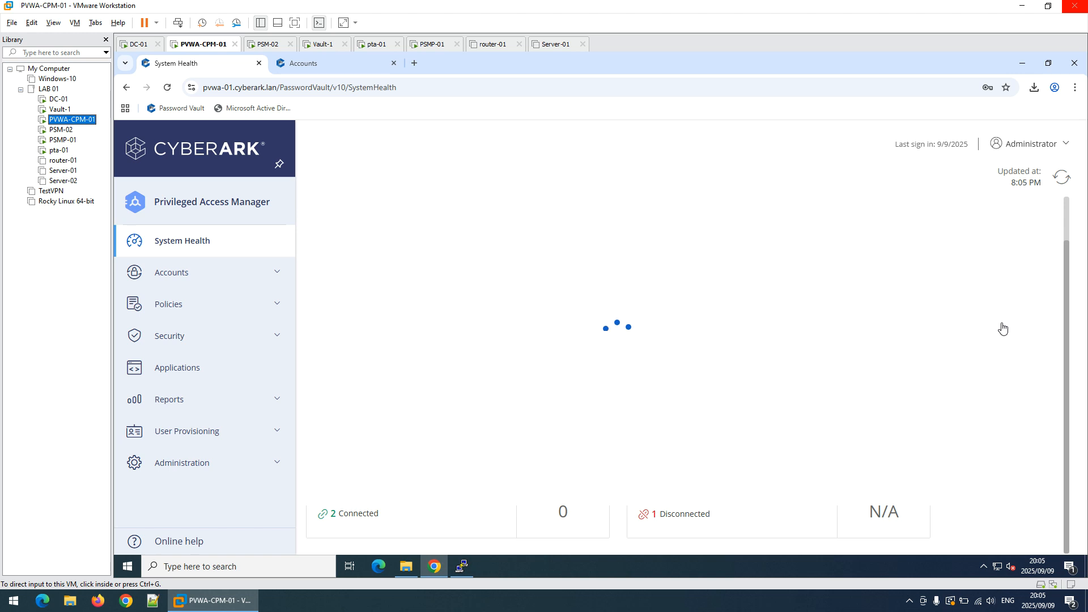
Reload System Health by way of the Accounts page and open the PTA component details to check its version and connectivity
click(158, 283)
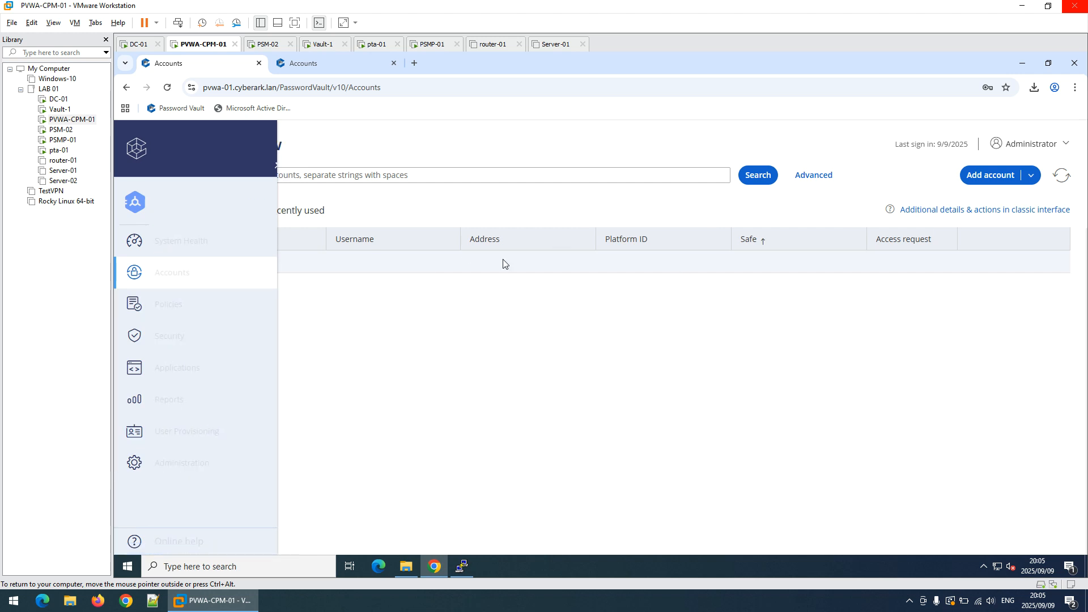
click(133, 243)
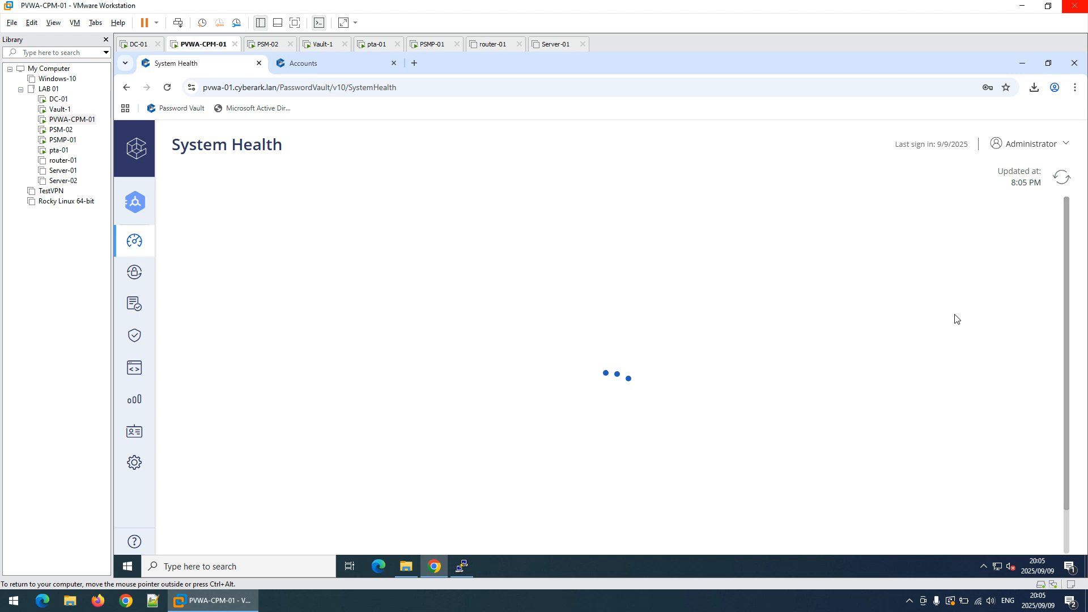
click(60, 150)
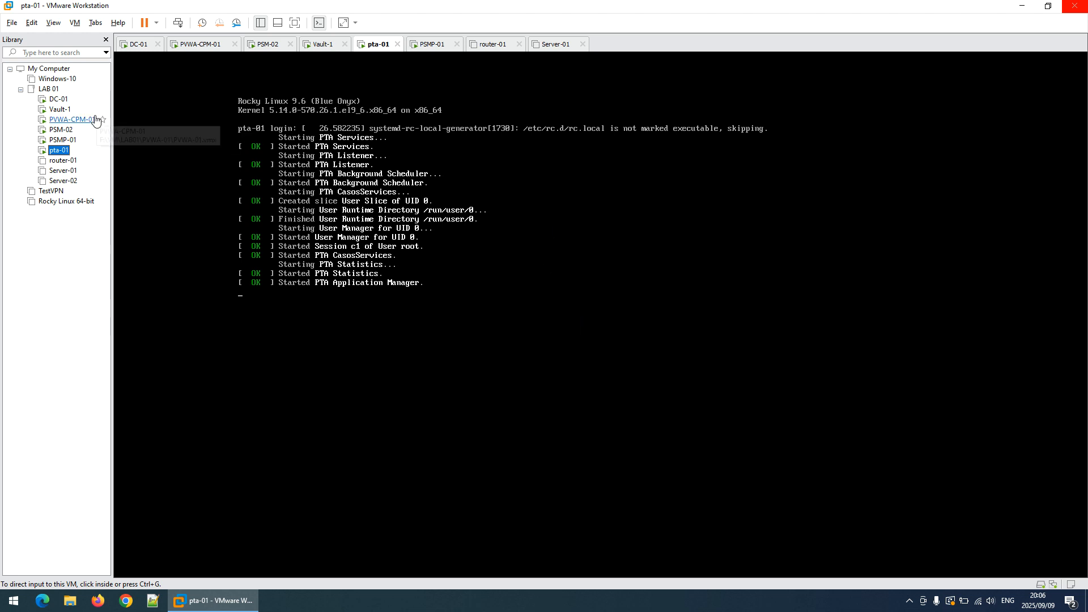
click(63, 122)
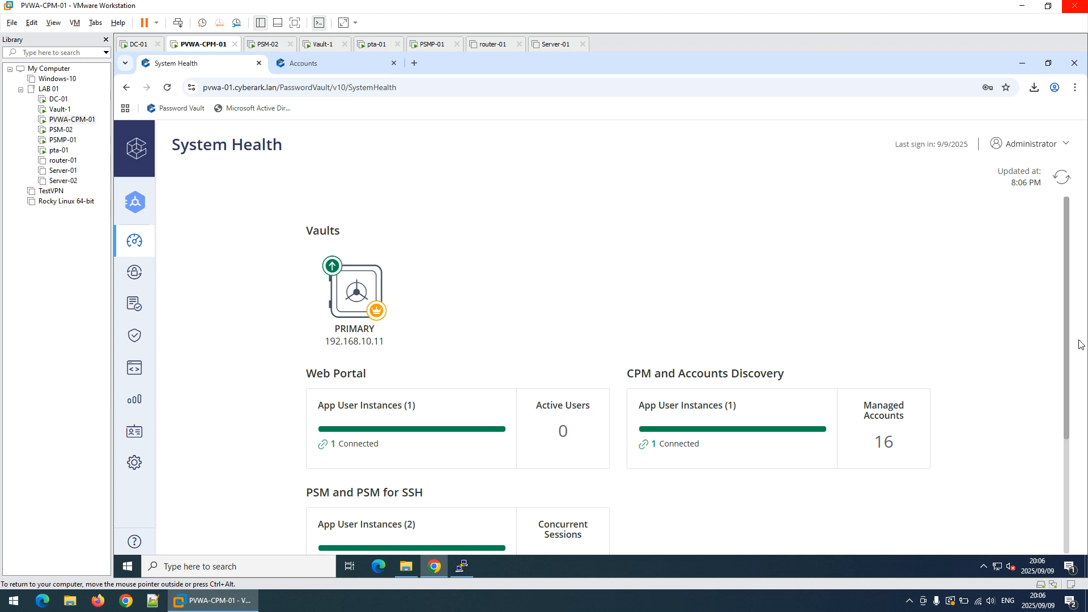
drag(1077, 344, 1073, 466)
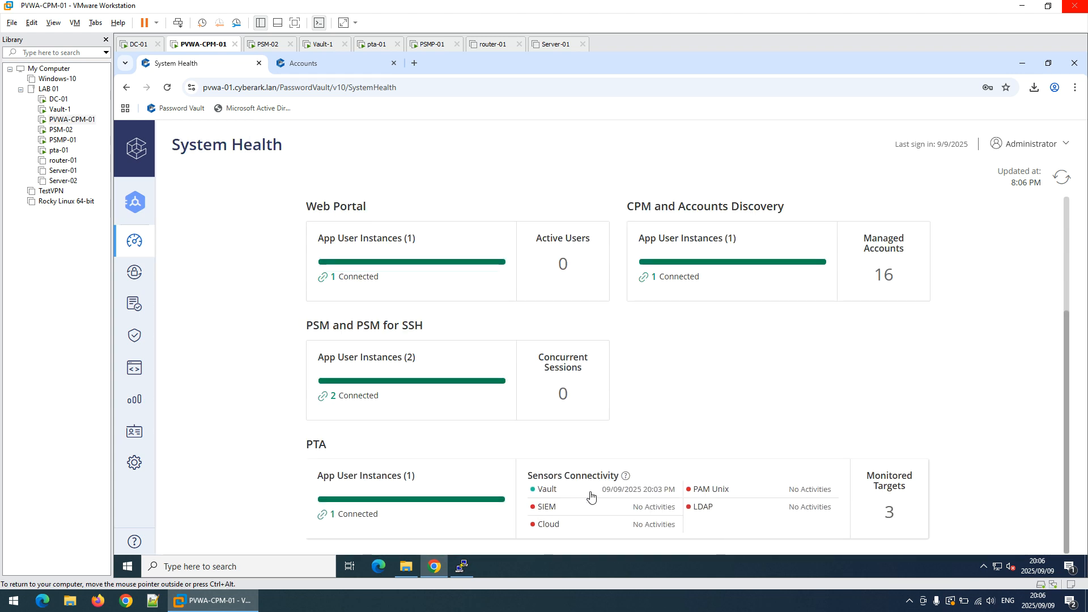
click(639, 496)
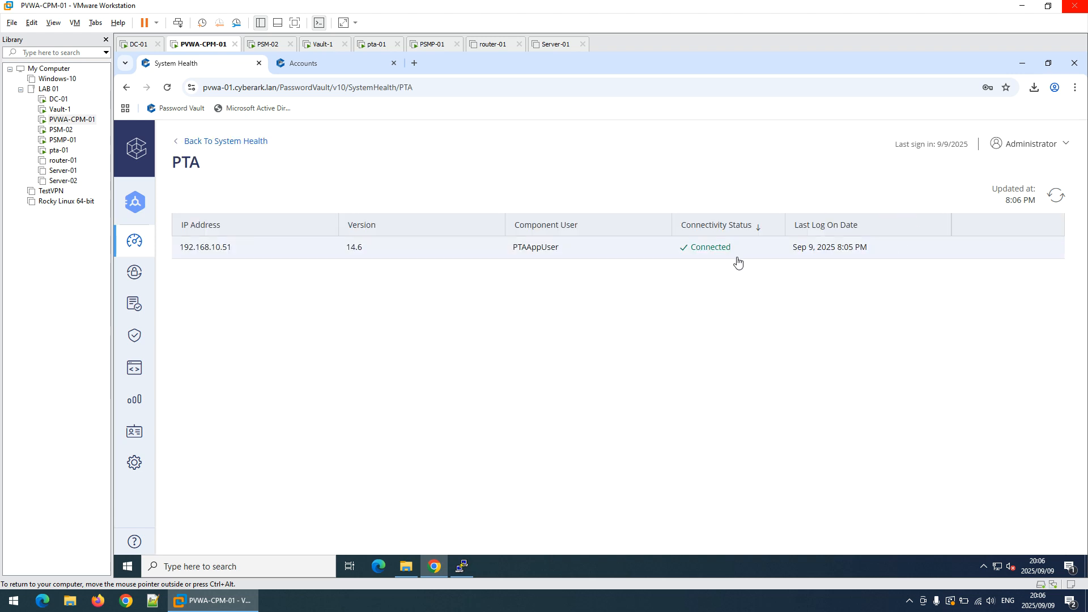
Review the Security Events page and recheck the PTA instances and sensor connectivity in System Health
mouse_move(140, 377)
click(140, 377)
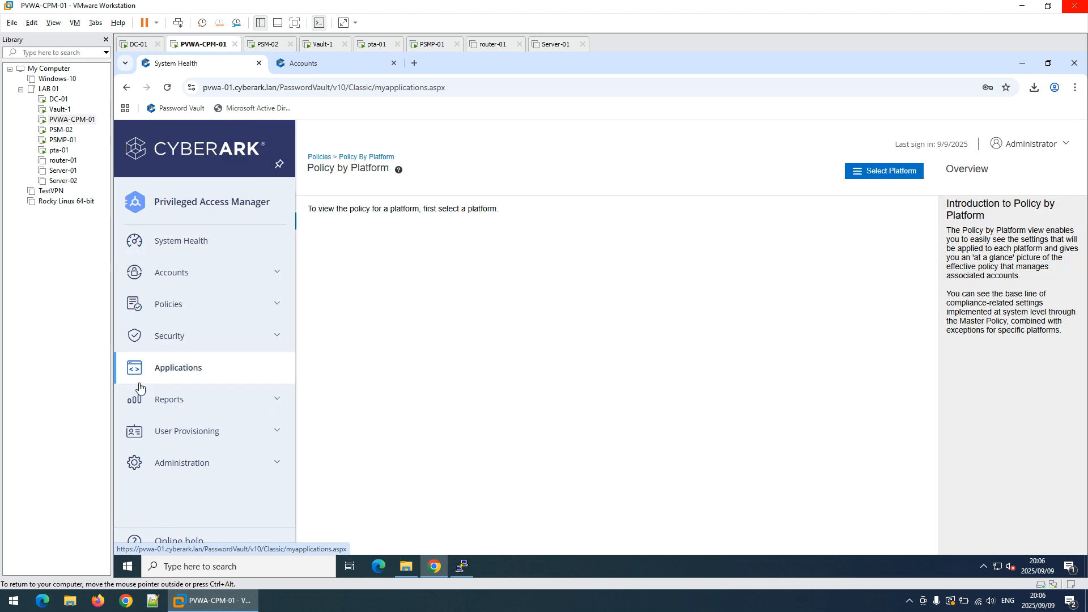
click(135, 403)
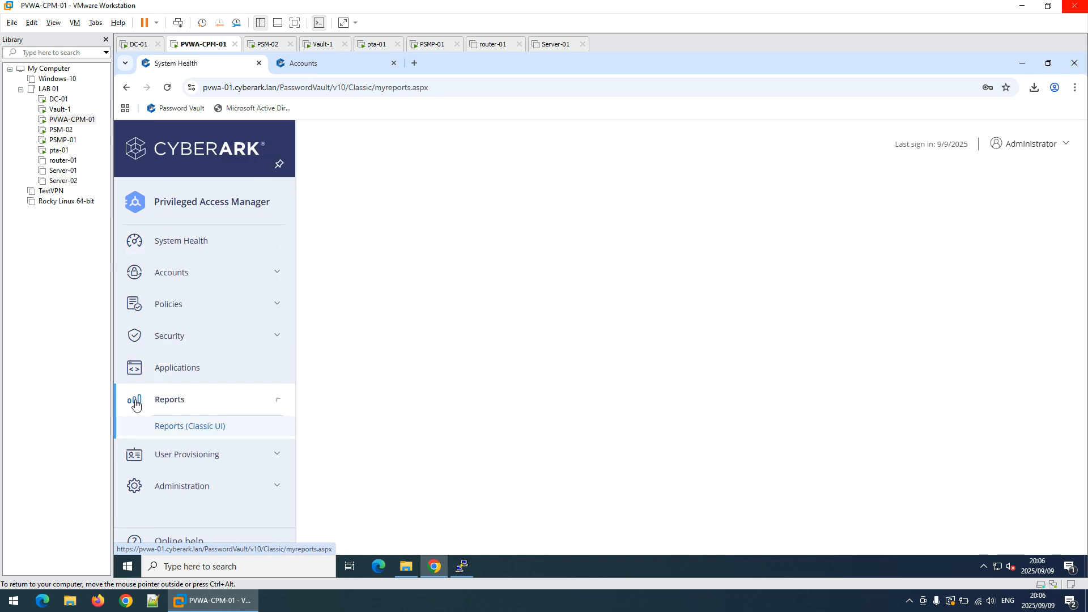
click(150, 347)
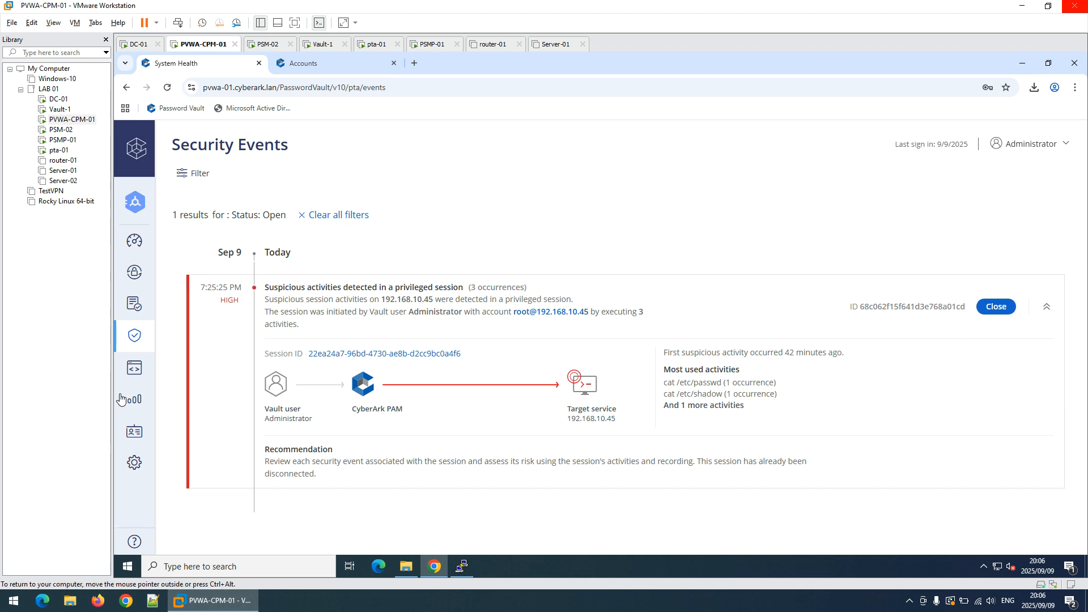
mouse_move(134, 350)
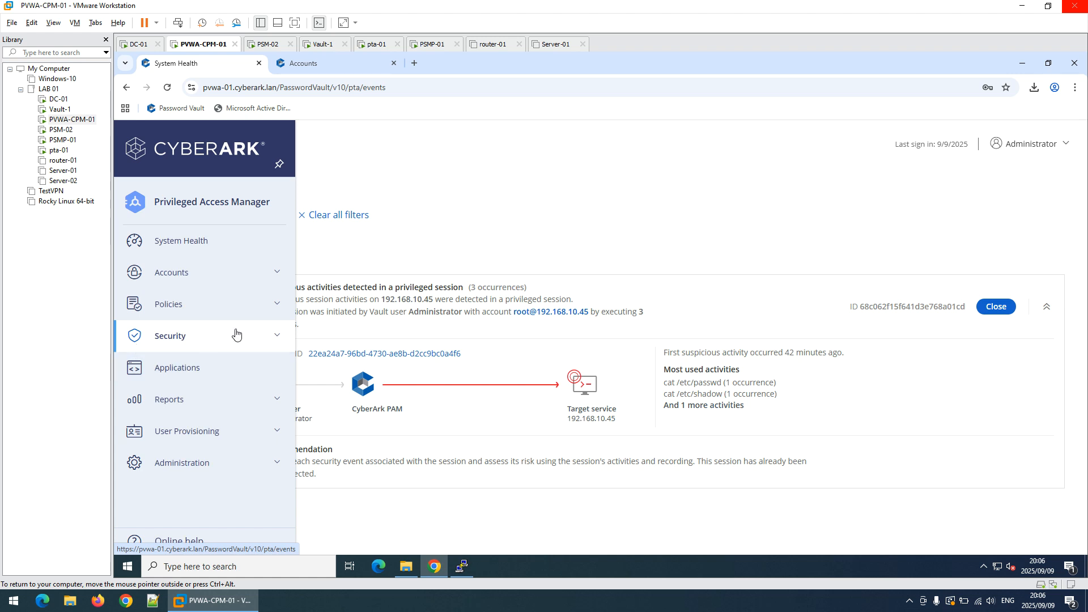
click(271, 338)
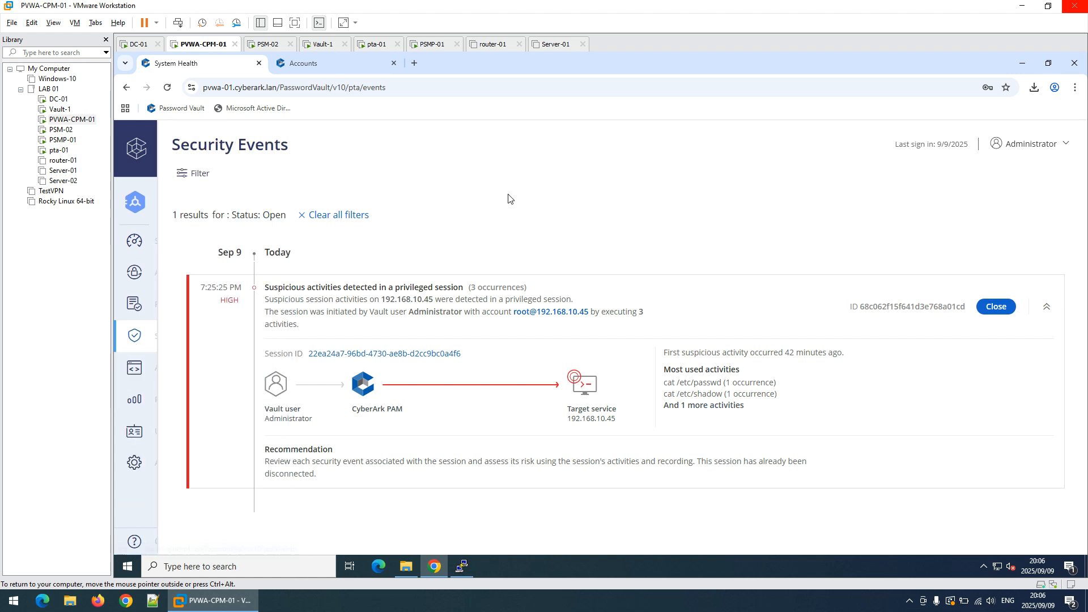
click(136, 241)
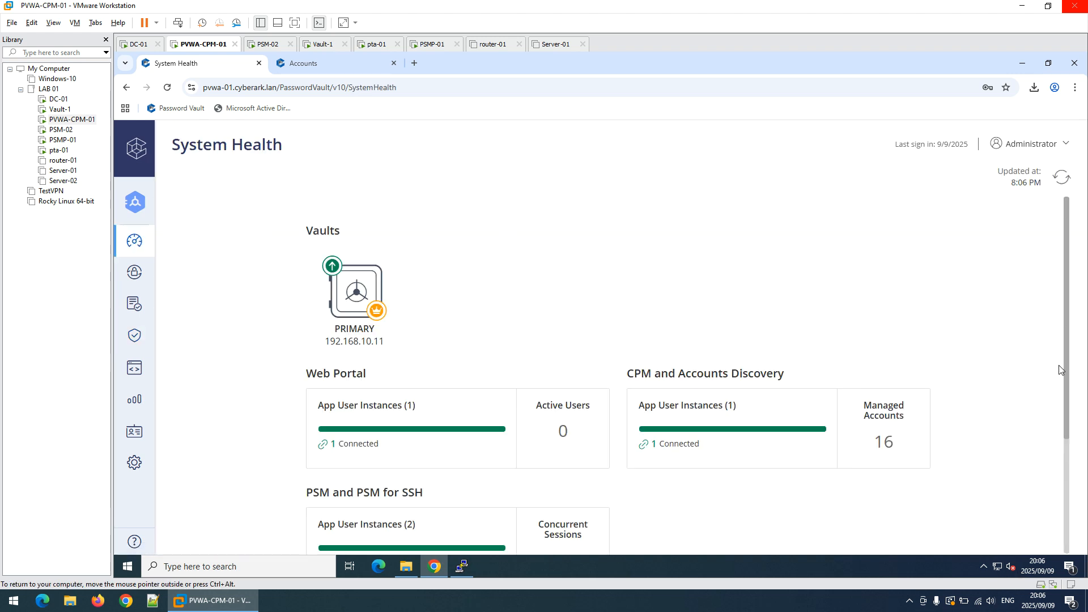
scroll(1069, 377, down, 3)
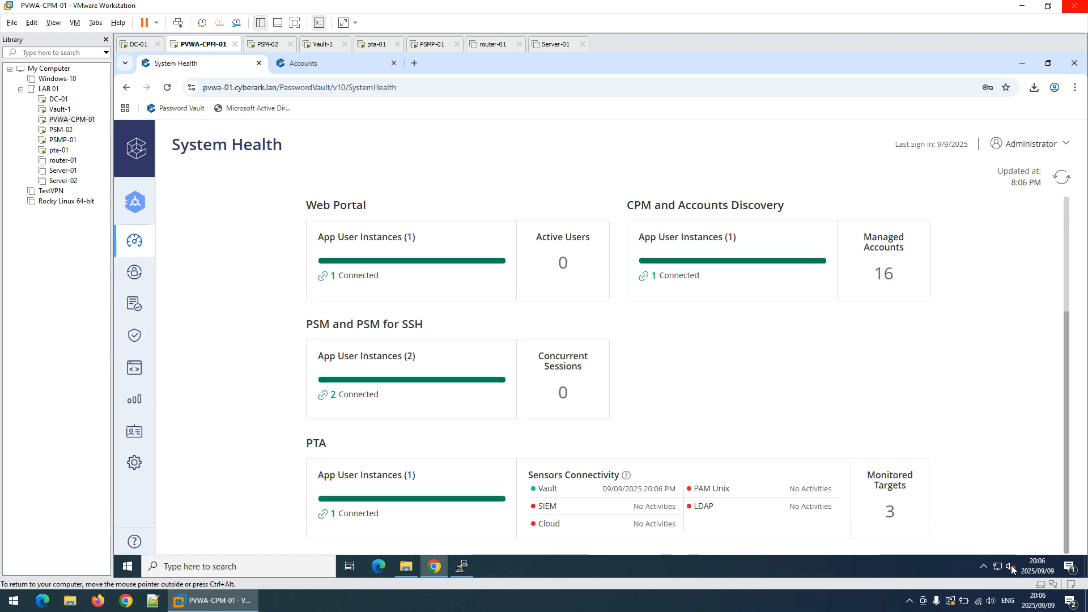
click(909, 600)
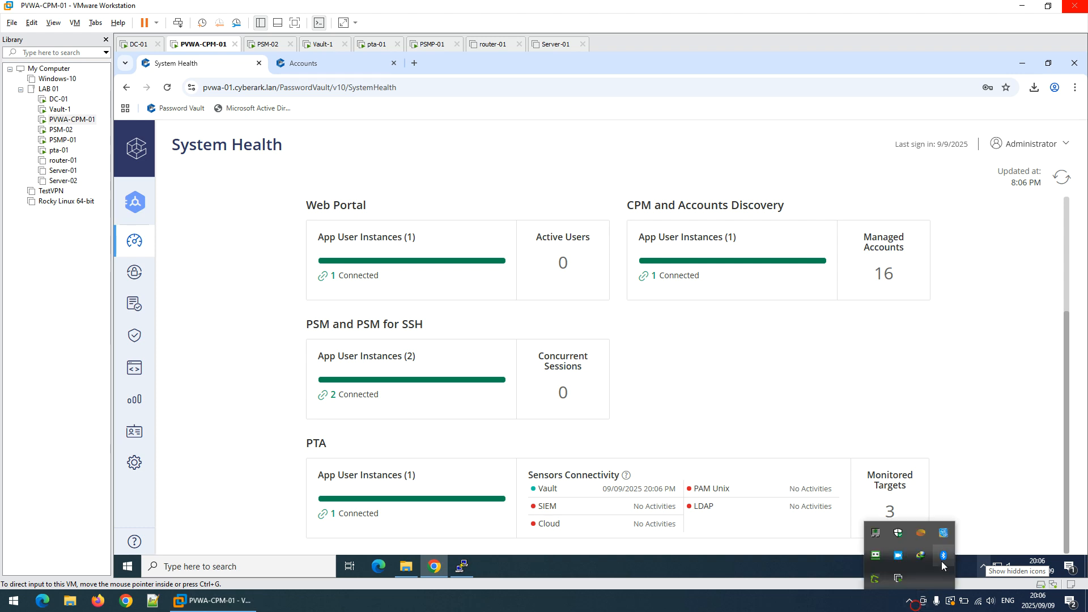
right_click(904, 561)
click(929, 525)
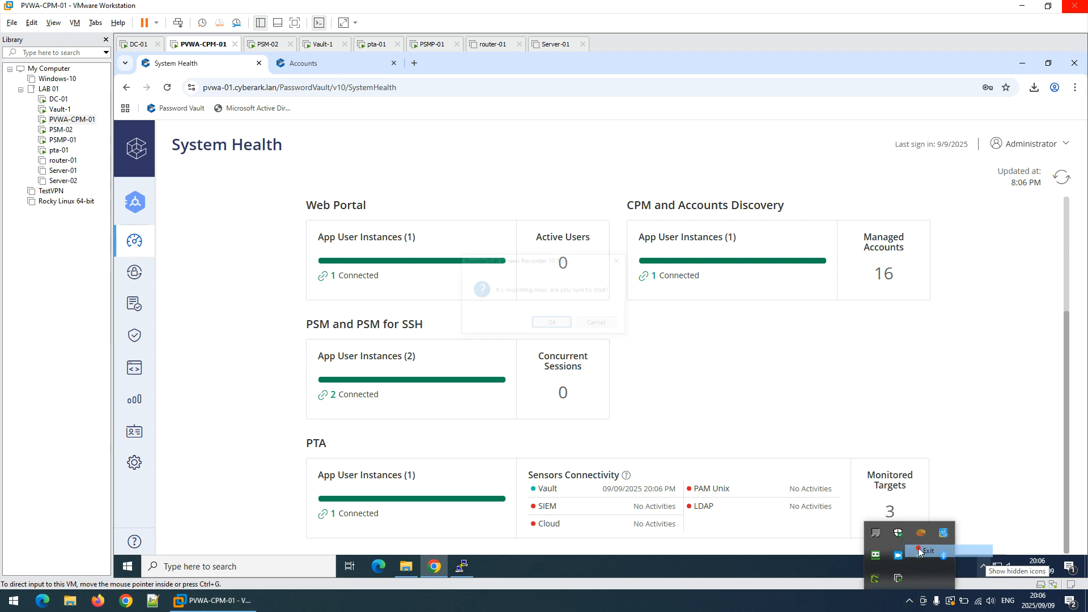